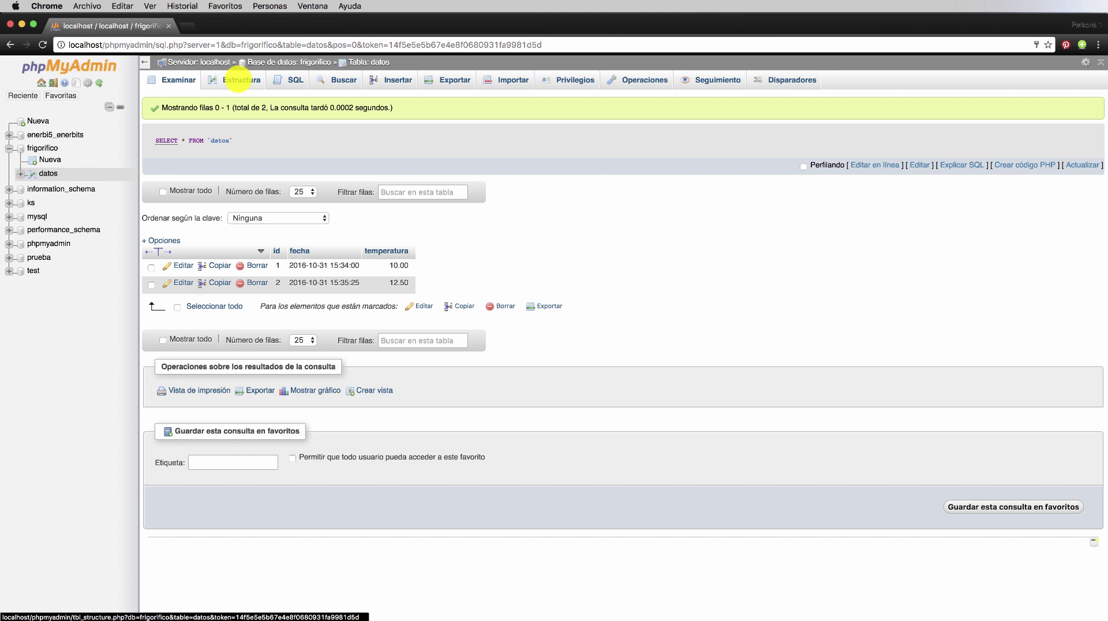
Step: Open the Estructura view of the datos table in the frigorifico database
{"action": "left_click", "coordinate": [238, 80]}
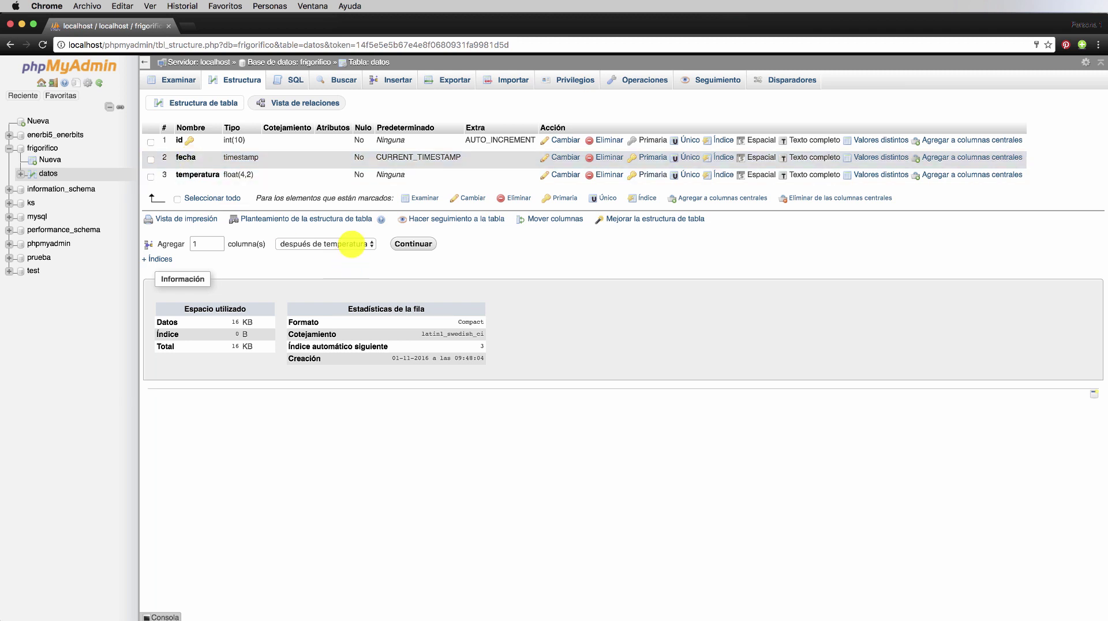
{"action": "left_click", "coordinate": [352, 245]}
{"action": "left_click", "coordinate": [351, 245]}
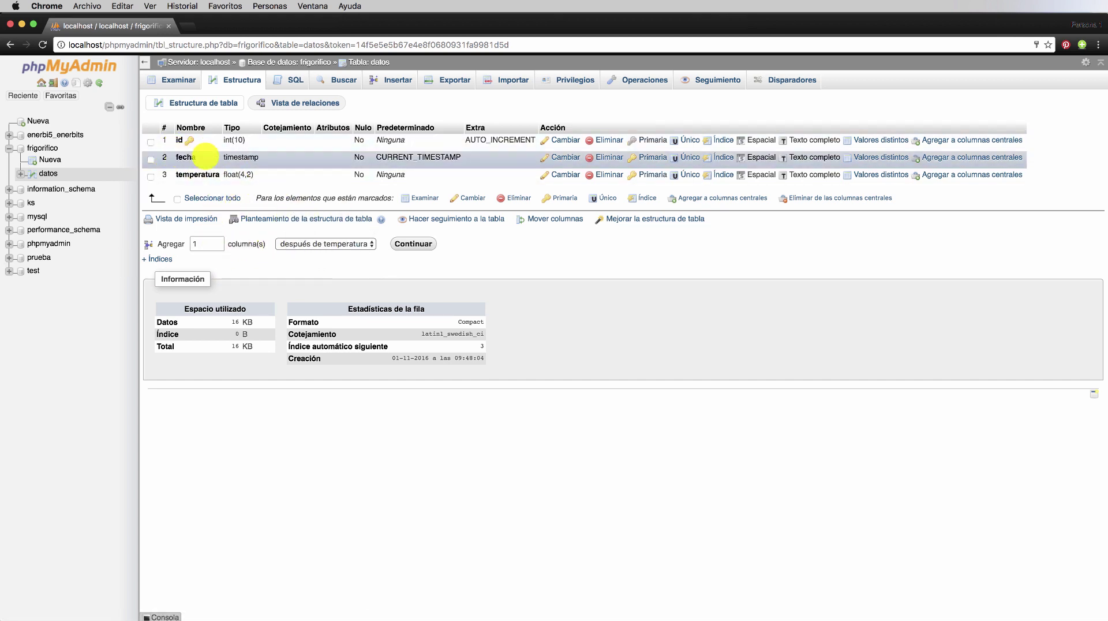
{"action": "double_click", "coordinate": [202, 244]}
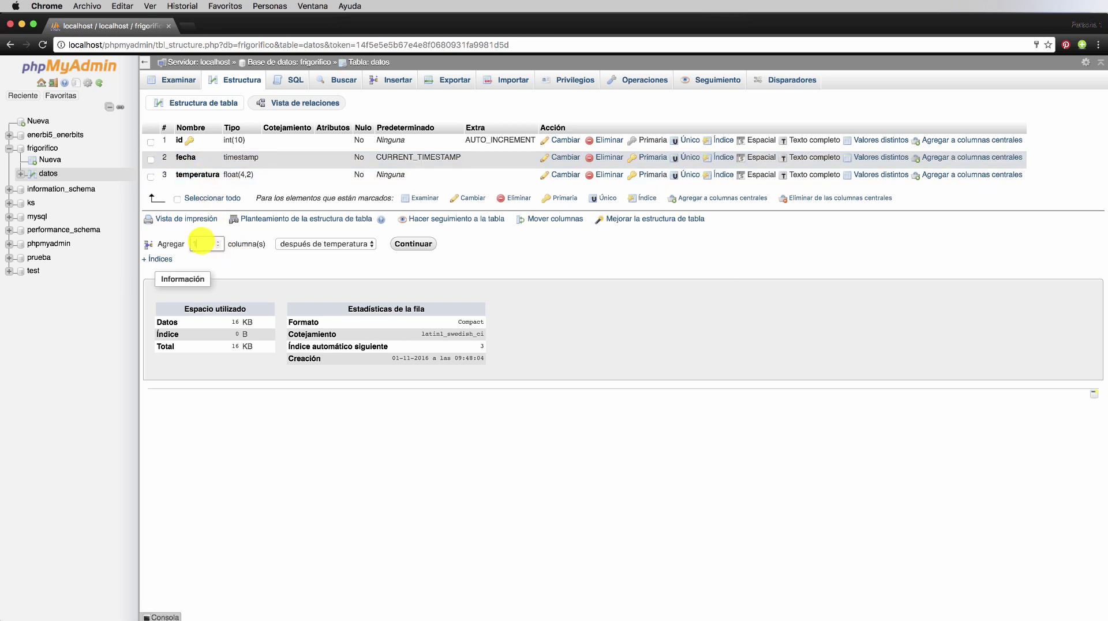
Step: Set the new column's position in the Agregar row to 'después de fecha'
{"action": "left_click", "coordinate": [321, 244]}
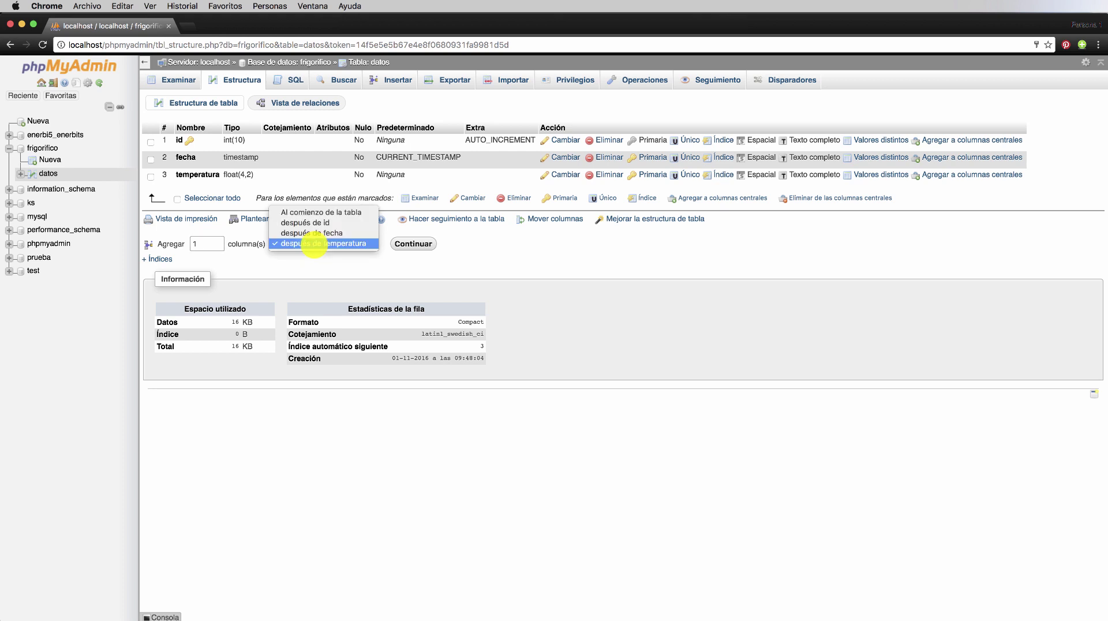
{"action": "left_click", "coordinate": [312, 233]}
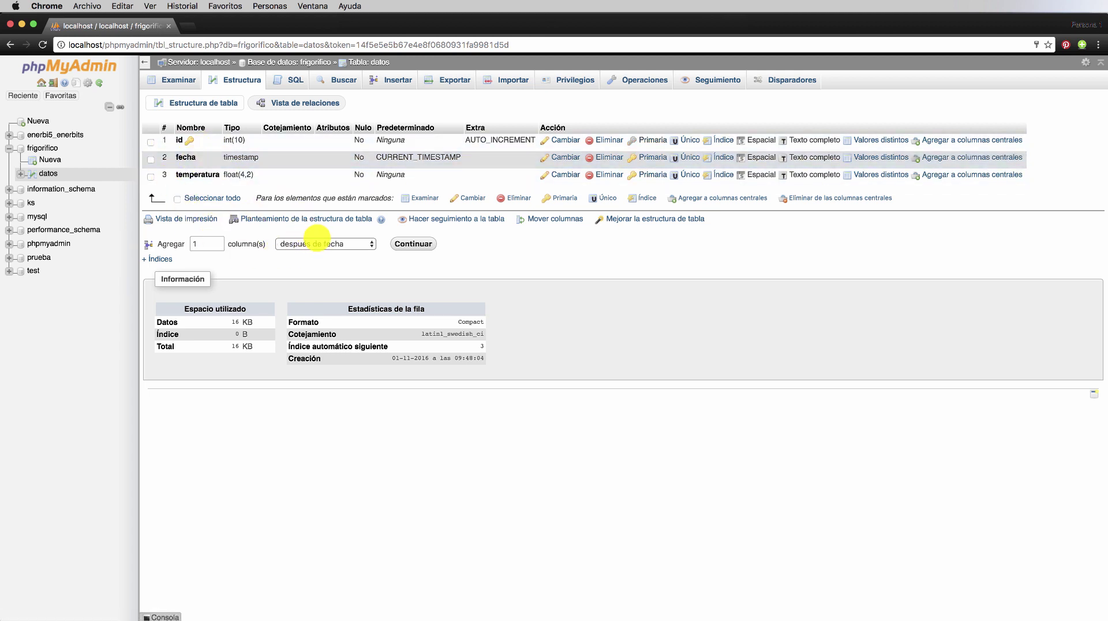
Step: Open the new-column form and name the column 'serie'
{"action": "left_click", "coordinate": [414, 244]}
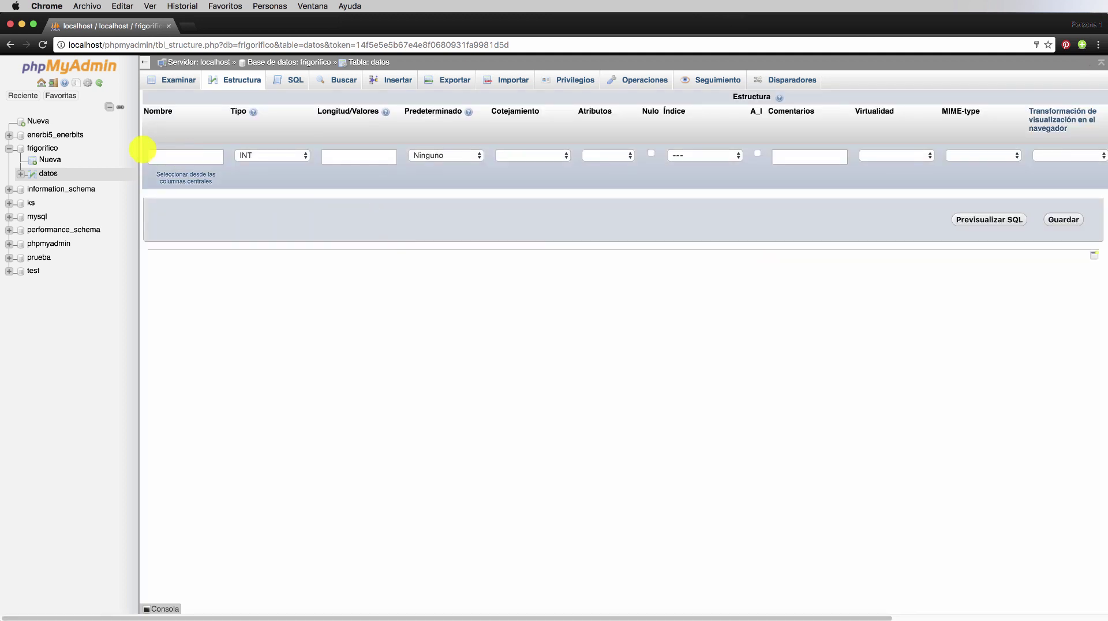
{"action": "left_click", "coordinate": [160, 157]}
{"action": "type", "text": "s"}
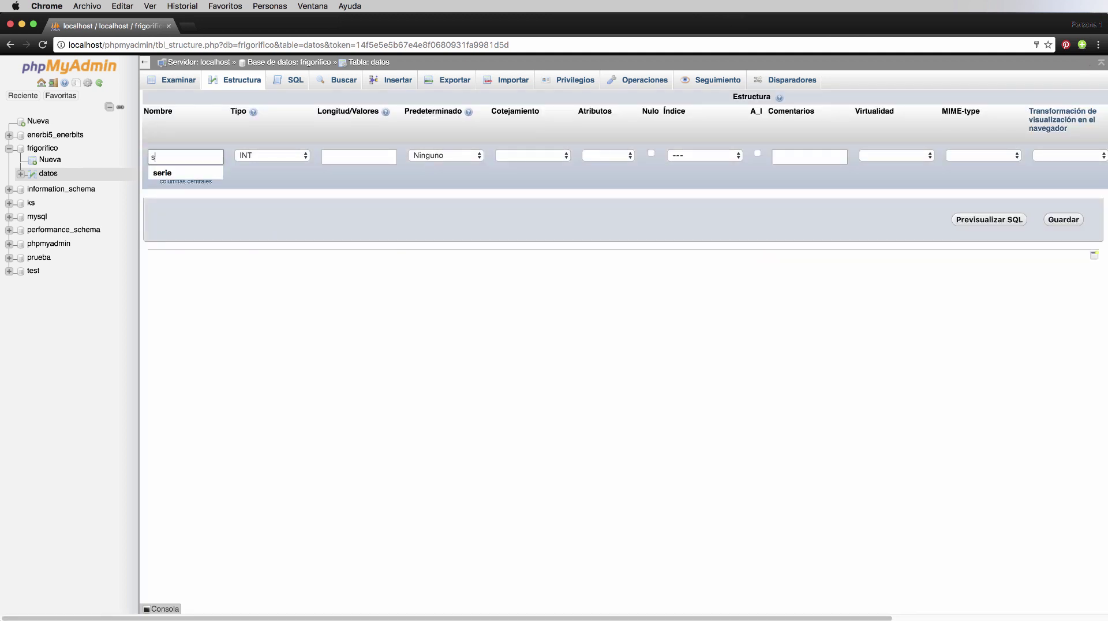
{"action": "type", "text": "erie"}
{"action": "left_click", "coordinate": [249, 156]}
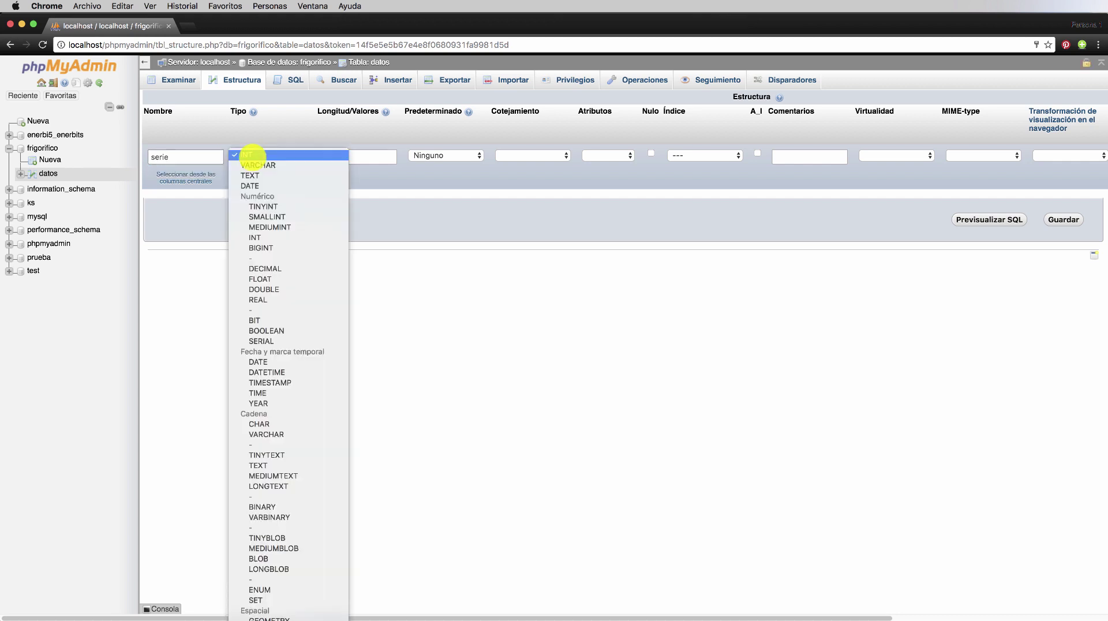
{"action": "left_click", "coordinate": [253, 156]}
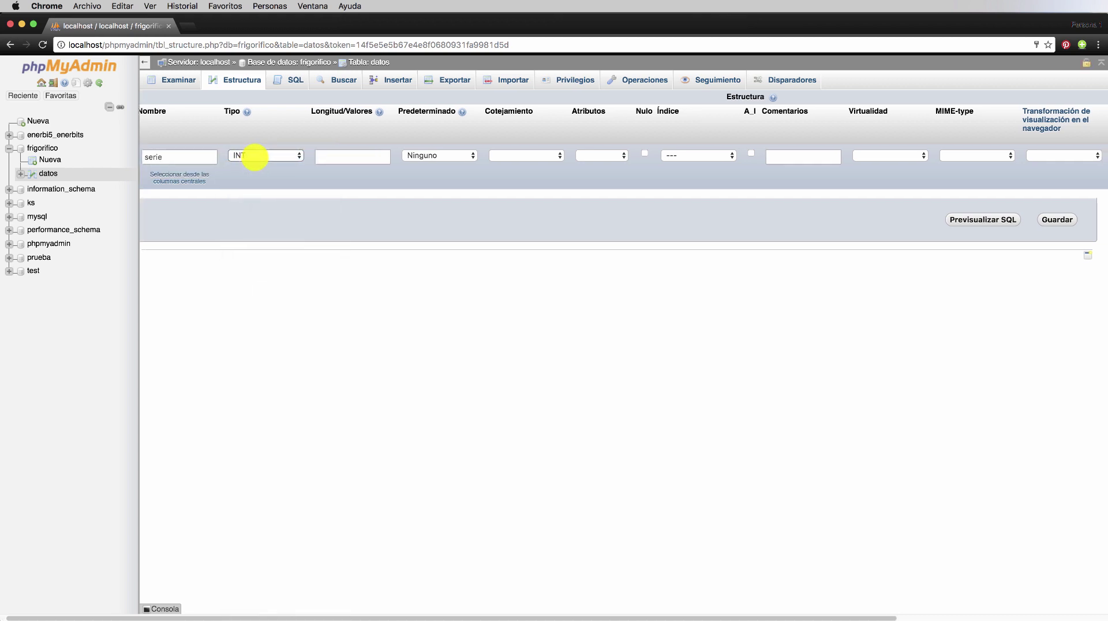
Step: Clear the mistaken length entry and set the serie column's type to VARCHAR
{"action": "left_click", "coordinate": [337, 157]}
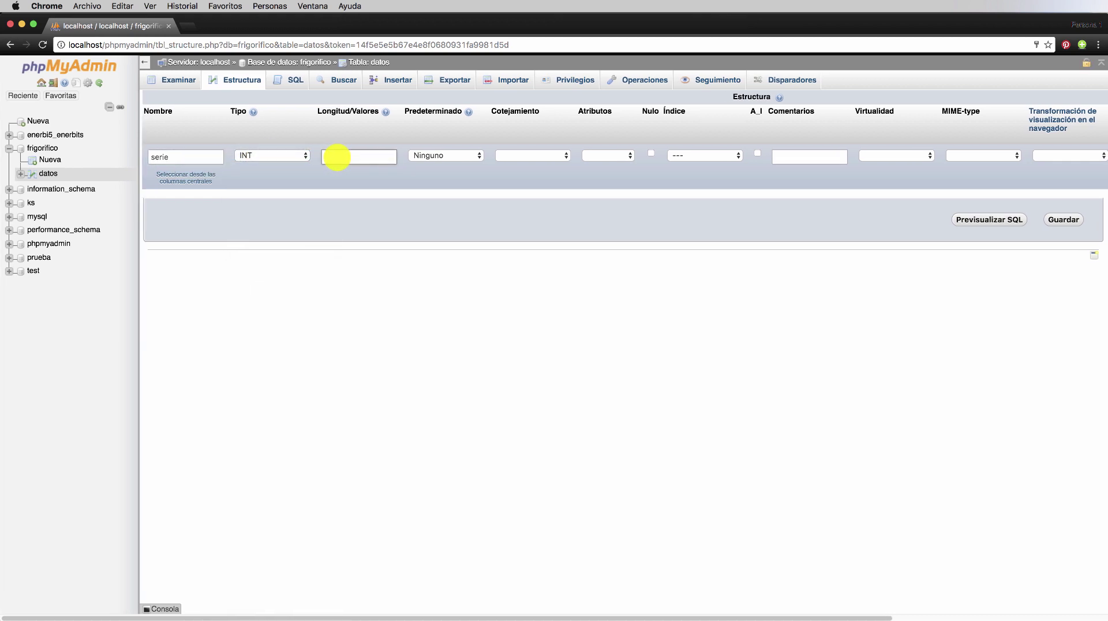
{"action": "type", "text": "324"}
{"action": "left_click_drag", "start_coordinate": [341, 155], "coordinate": [328, 157]}
{"action": "key", "text": "BackSpace"}
{"action": "key", "text": "BackSpace"}
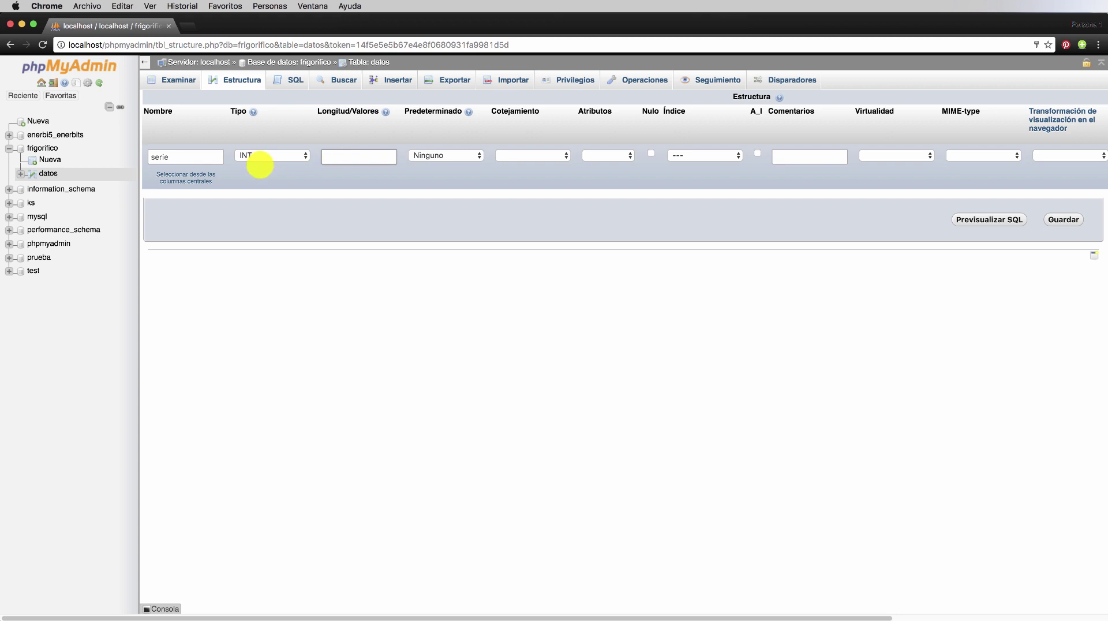
{"action": "left_click", "coordinate": [264, 155]}
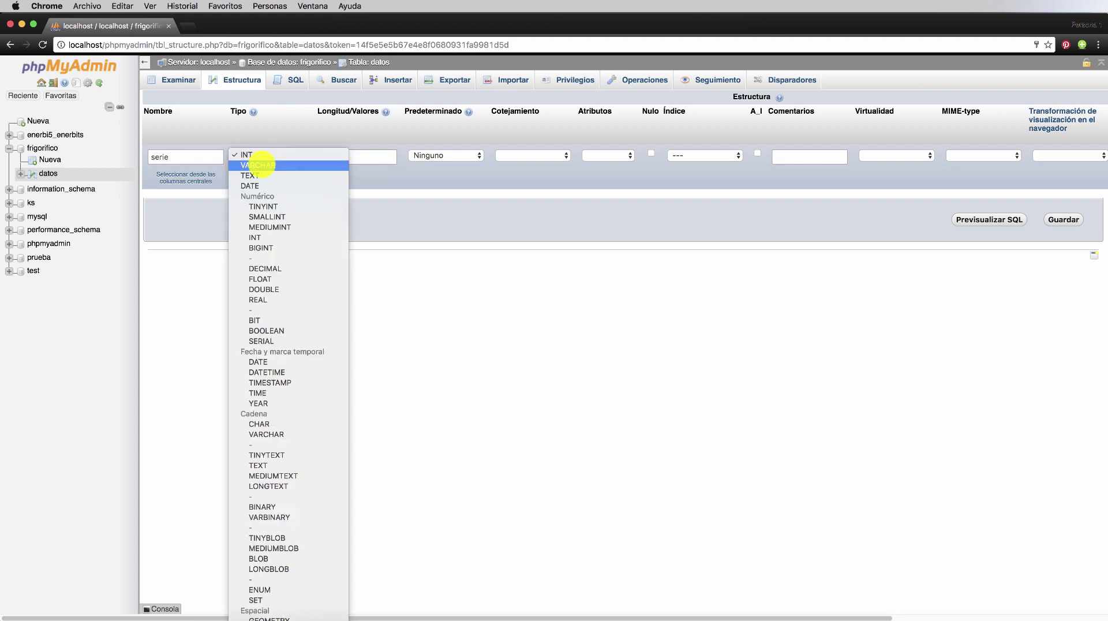
{"action": "left_click", "coordinate": [258, 165]}
{"action": "left_click", "coordinate": [342, 156]}
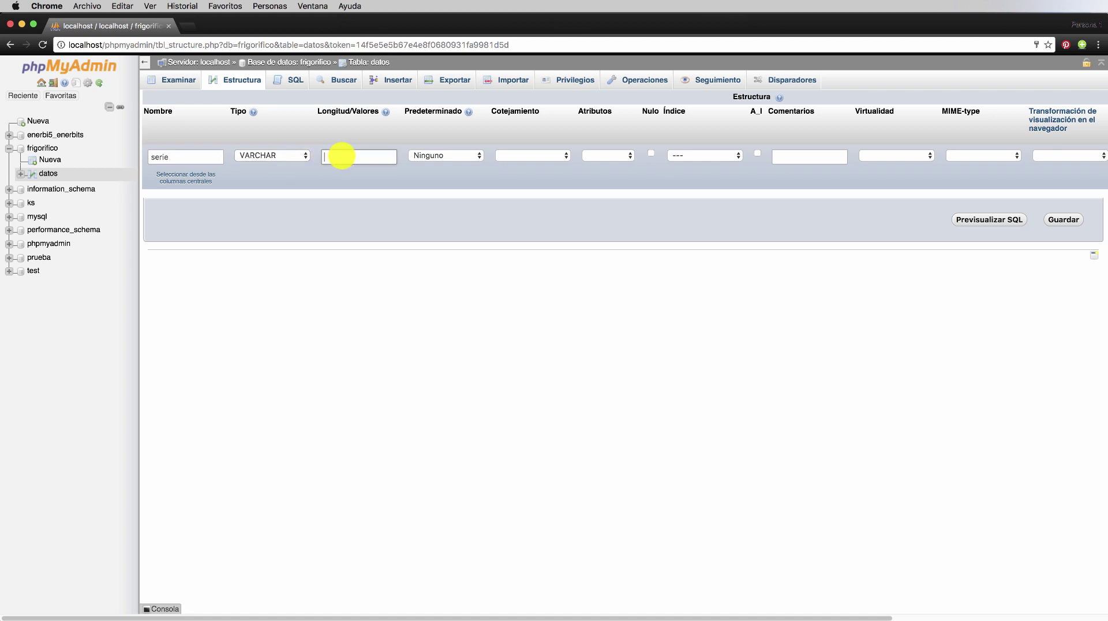
Step: Clear the stray text from Longitud/Valores and enter 4 as the serie length
{"action": "type", "text": "a-94852724"}
{"action": "left_click", "coordinate": [327, 157]}
{"action": "key", "text": "BackSpace"}
{"action": "type", "text": "b"}
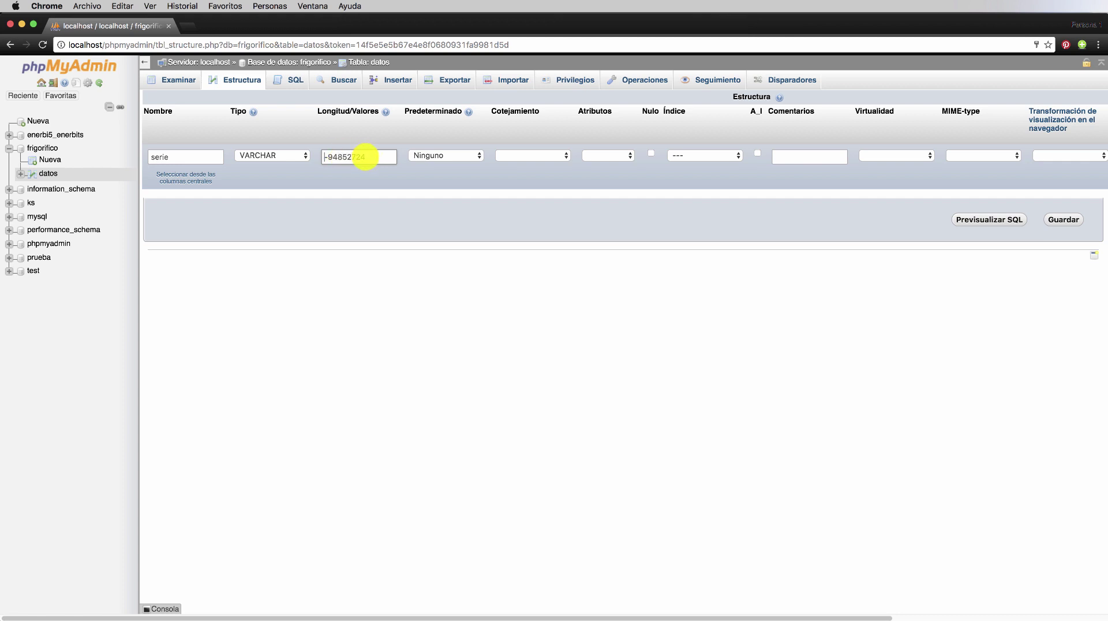
{"action": "left_click_drag", "start_coordinate": [365, 157], "coordinate": [326, 157]}
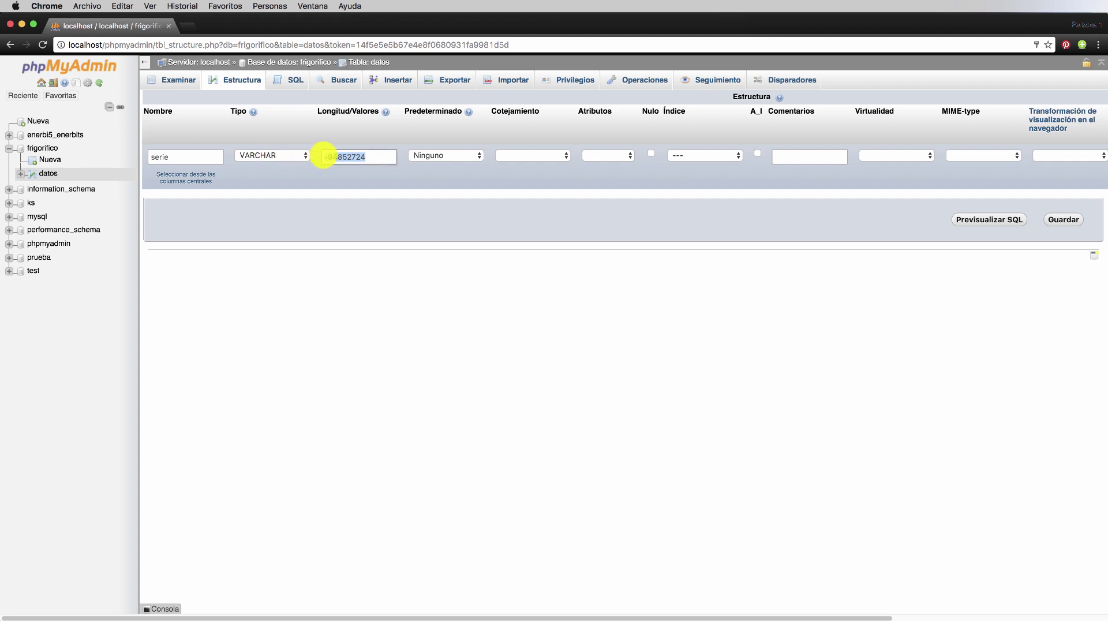
{"action": "key", "text": "BackSpace"}
{"action": "left_click", "coordinate": [331, 156]}
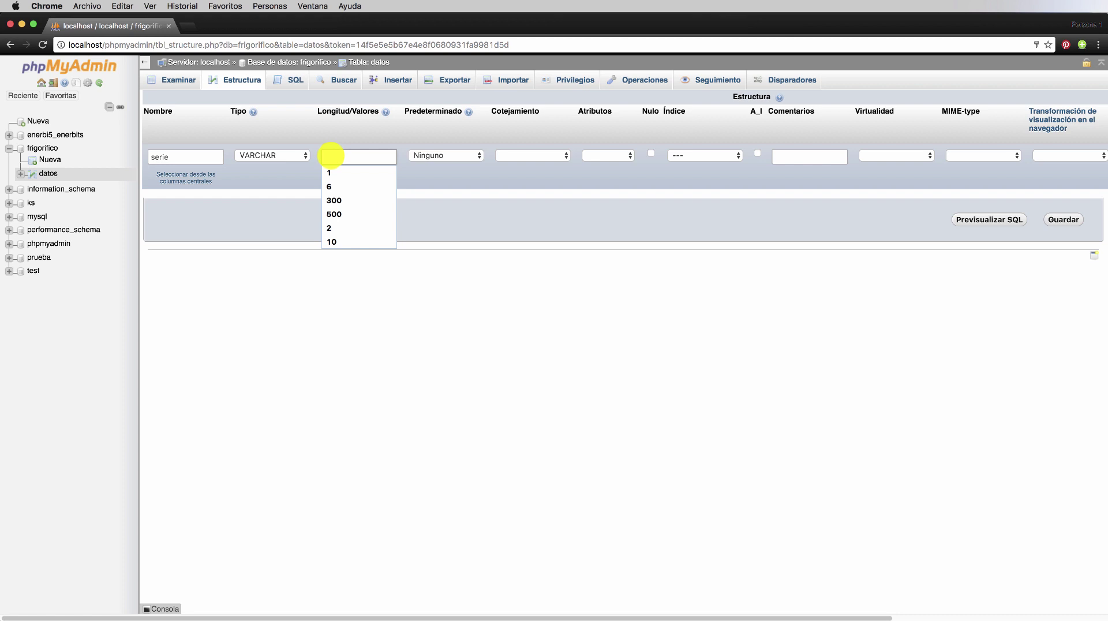
{"action": "type", "text": "4"}
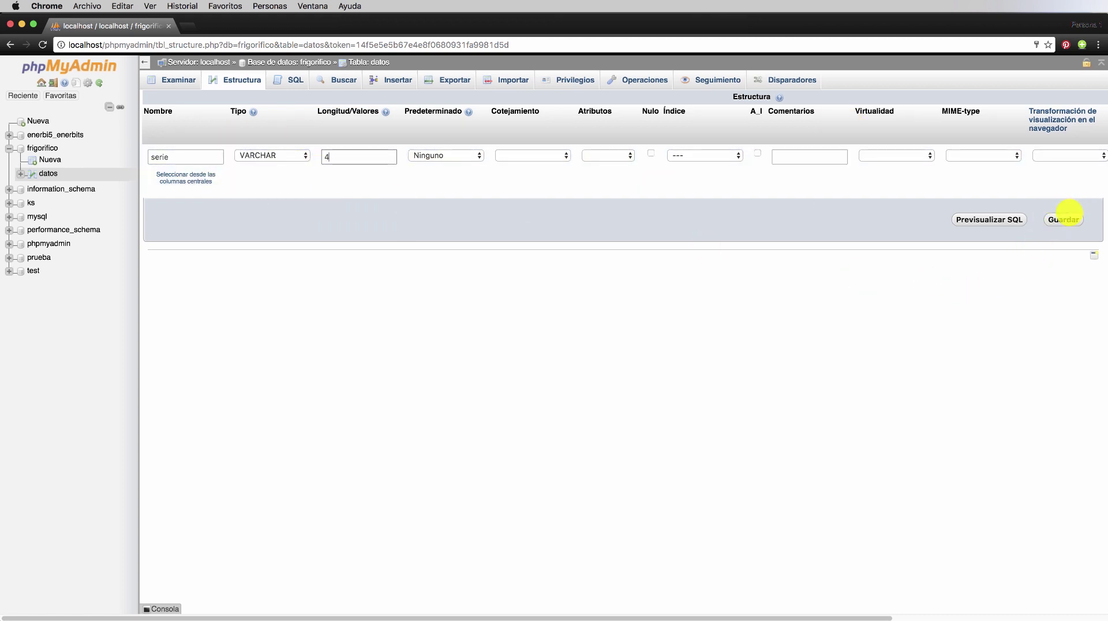
Step: Save the serie VARCHAR(4) column and select the executed ALTER TABLE query text
{"action": "left_click", "coordinate": [1064, 218]}
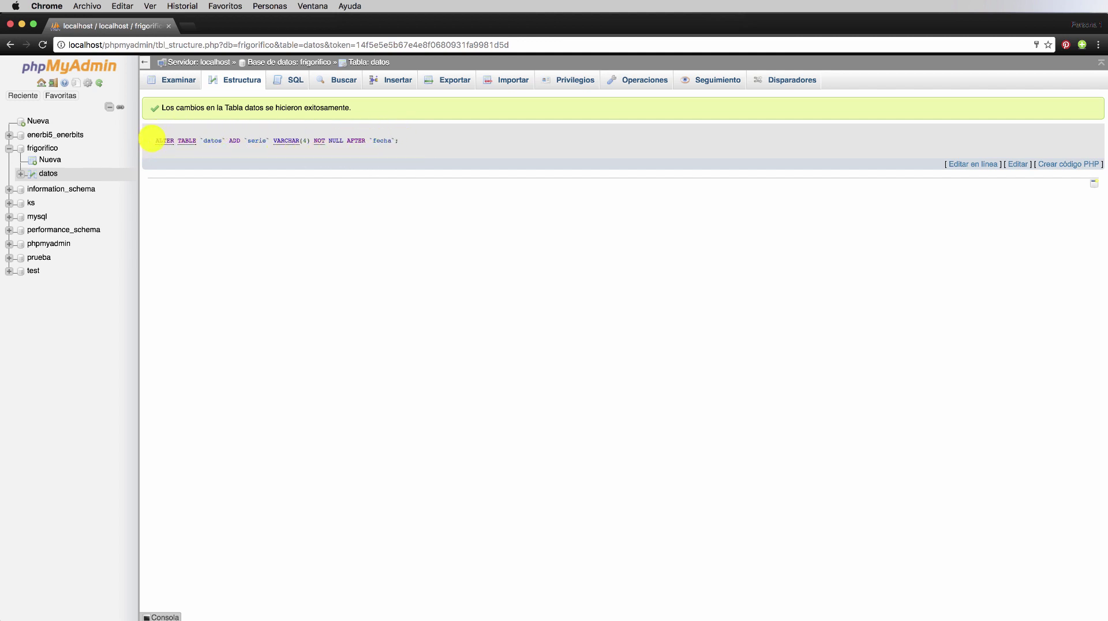
{"action": "left_click_drag", "start_coordinate": [153, 140], "coordinate": [399, 140]}
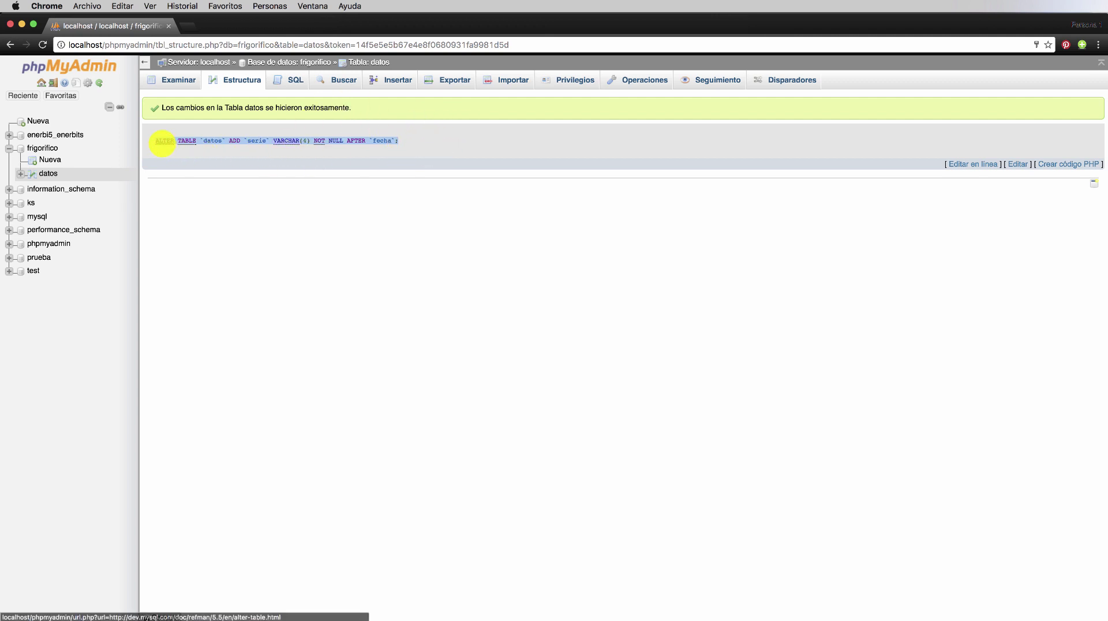
{"action": "left_click", "coordinate": [156, 146]}
{"action": "left_click_drag", "start_coordinate": [155, 140], "coordinate": [397, 138]}
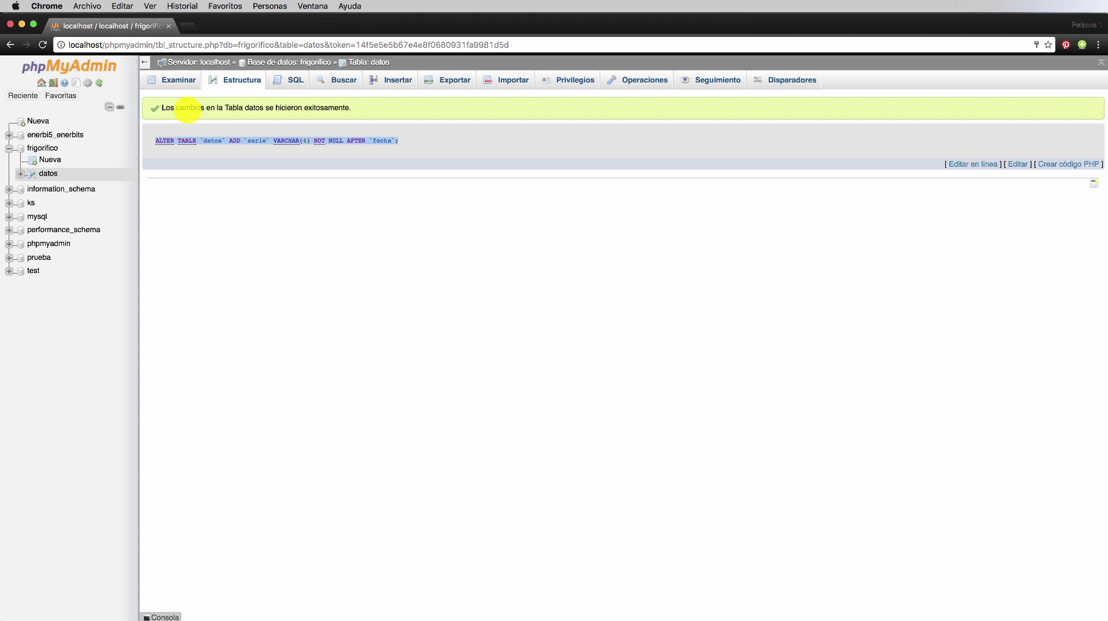
Step: In Examinar, edit the serie cells of rows 1 and 2 to '111'
{"action": "left_click", "coordinate": [174, 79]}
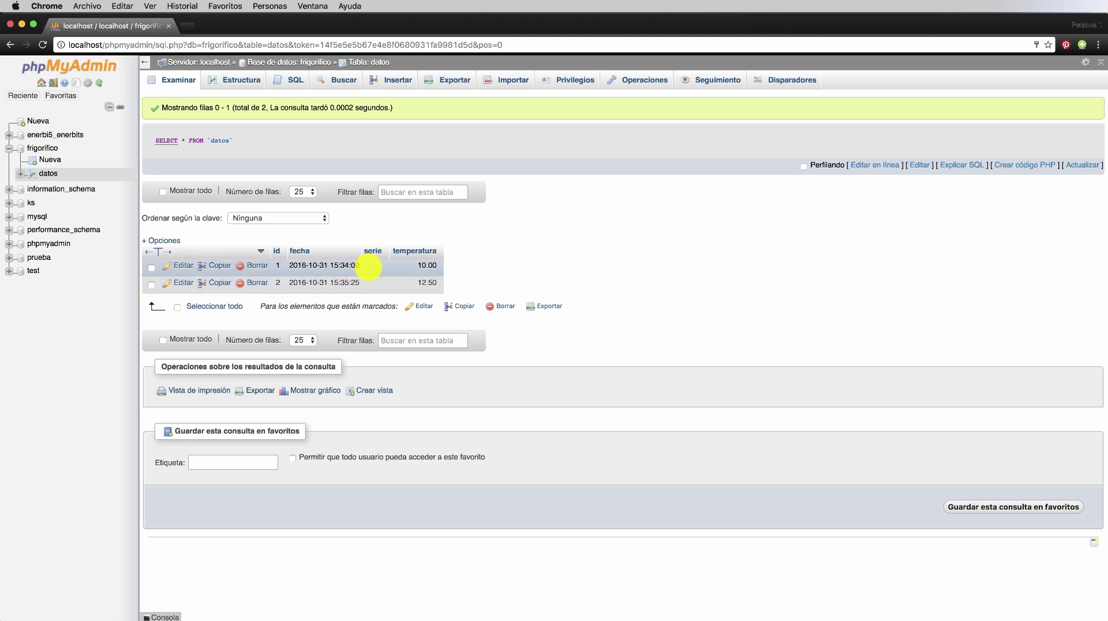
{"action": "double_click", "coordinate": [369, 266]}
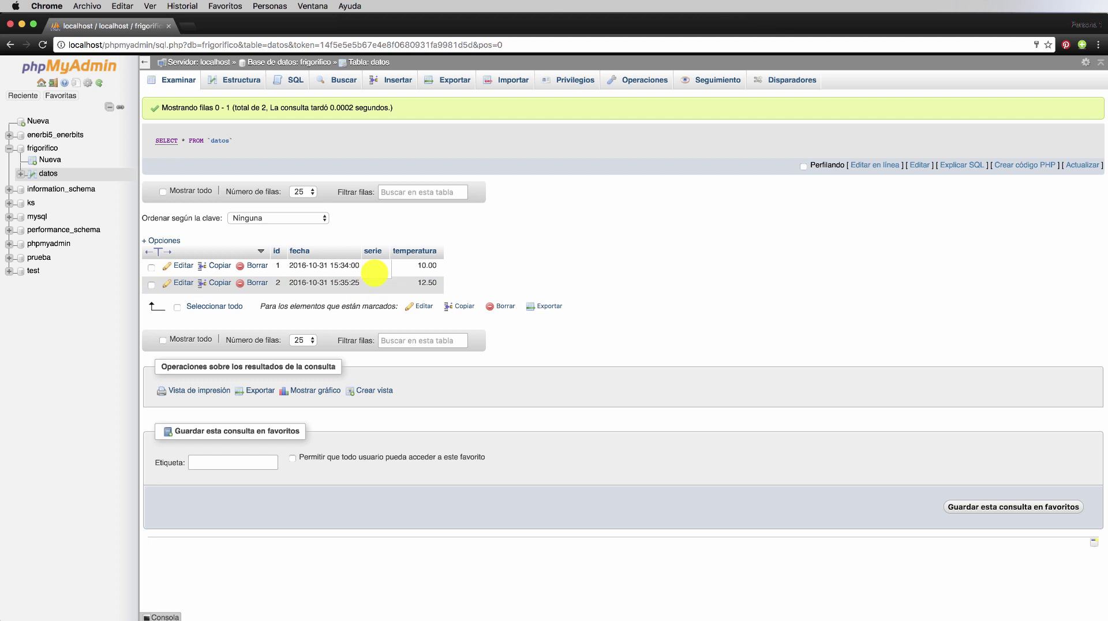
{"action": "type", "text": "111"}
{"action": "left_click", "coordinate": [366, 284]}
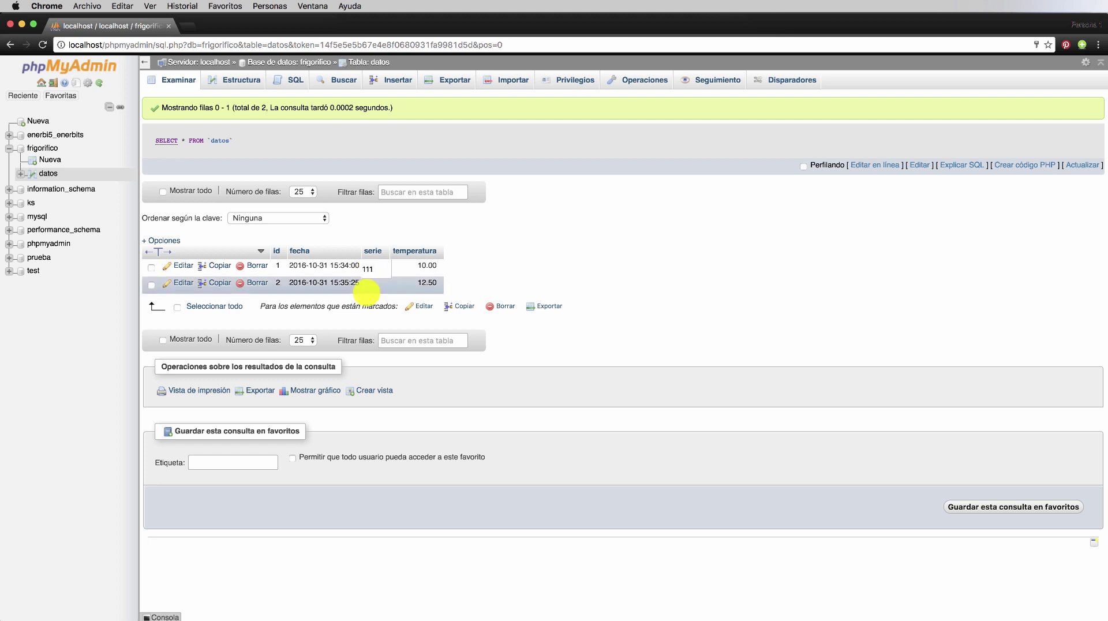
{"action": "key", "text": "Return"}
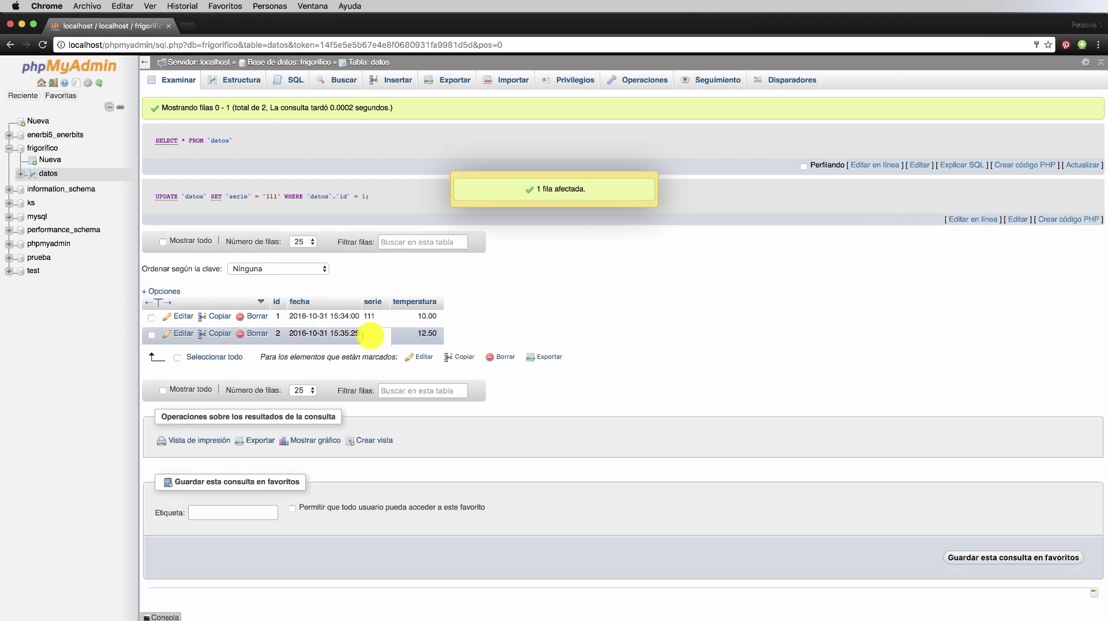